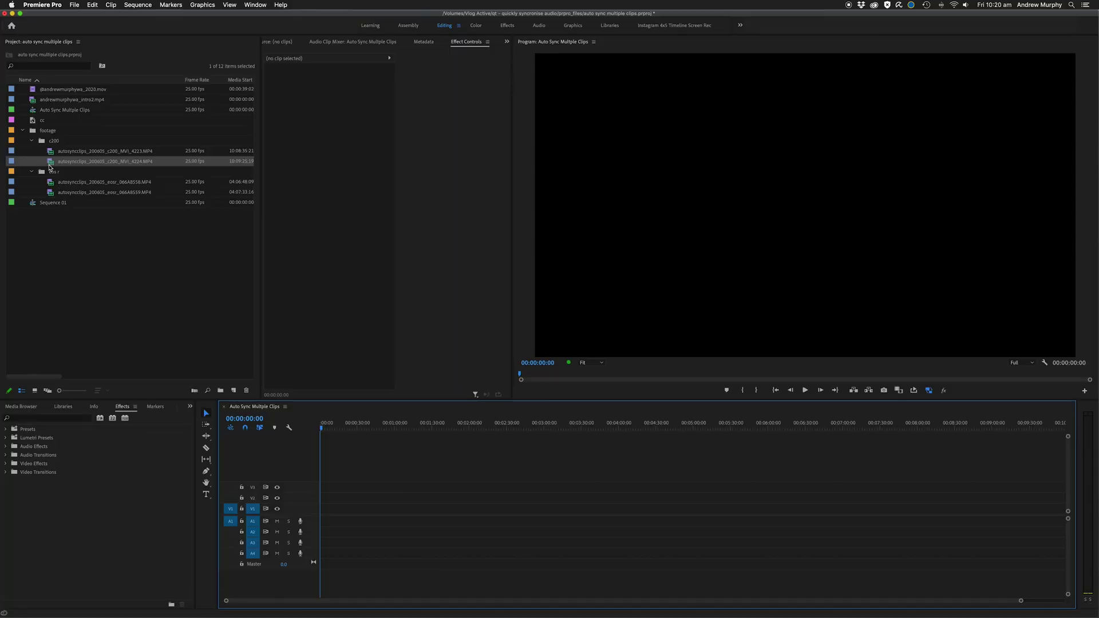
Stack the c200 MVI_4224 clip on V1/A1 and eosr 066A8559 on V2/A2, then zoom to fit.
drag(50, 164, 324, 519)
drag(56, 192, 326, 496)
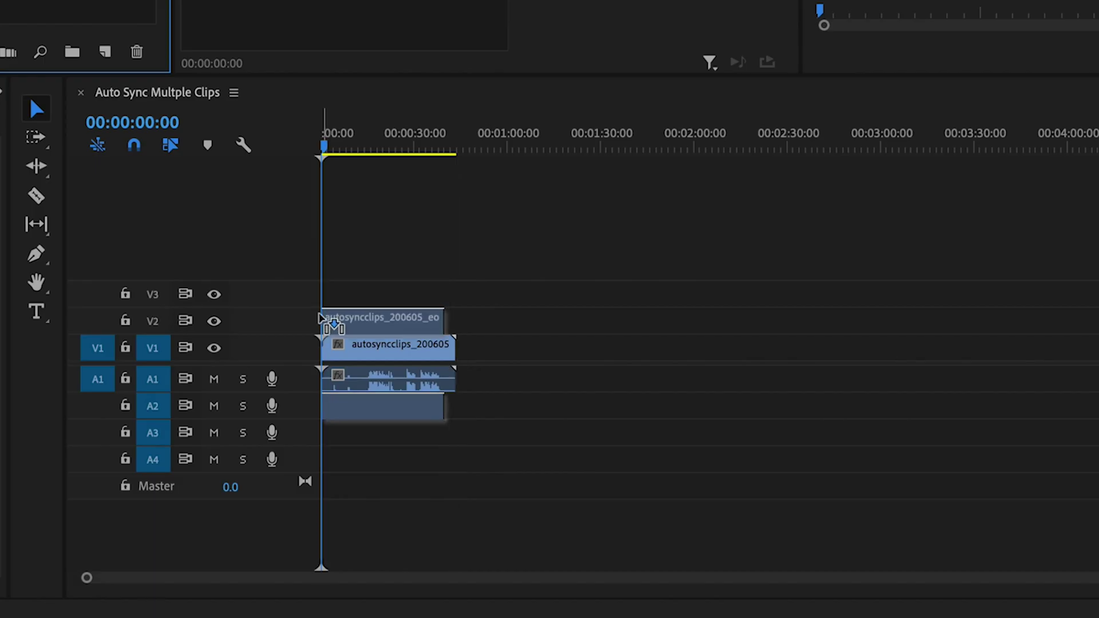
drag(324, 319, 327, 313)
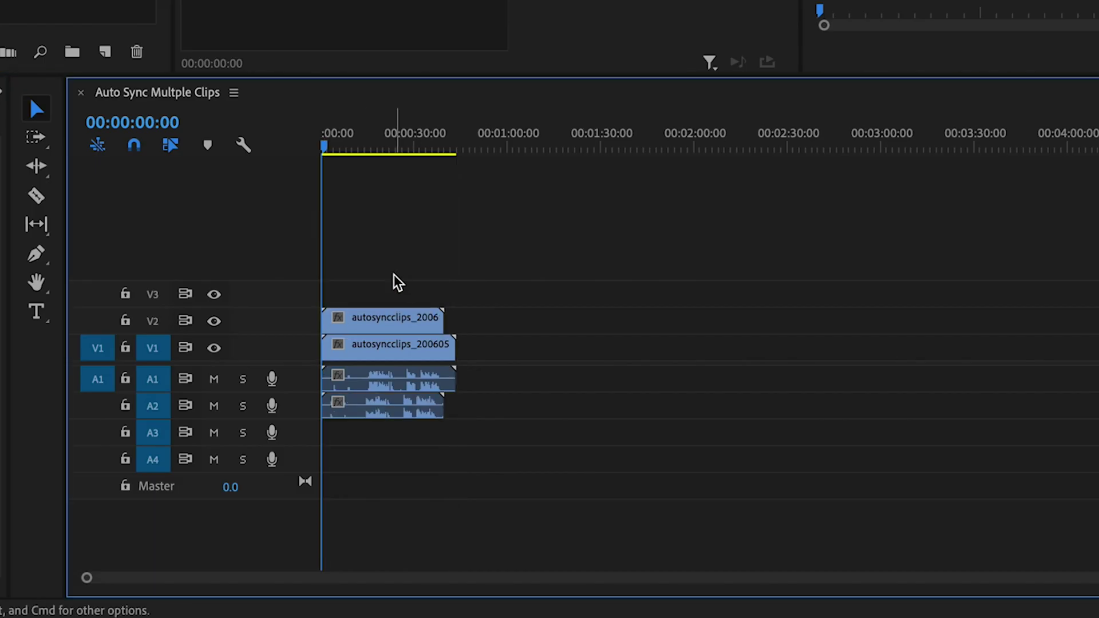
key(plus)
key(plus)
key(plus)
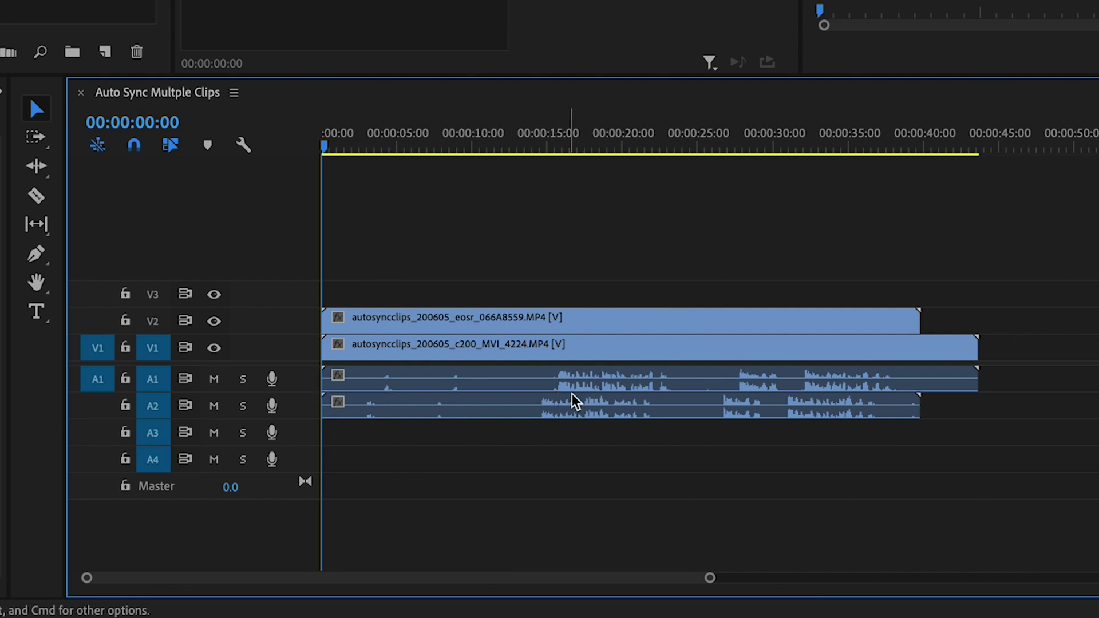
Select both camera clips and synchronize them by Audio in the Synchronize Clips dialog.
click(755, 411)
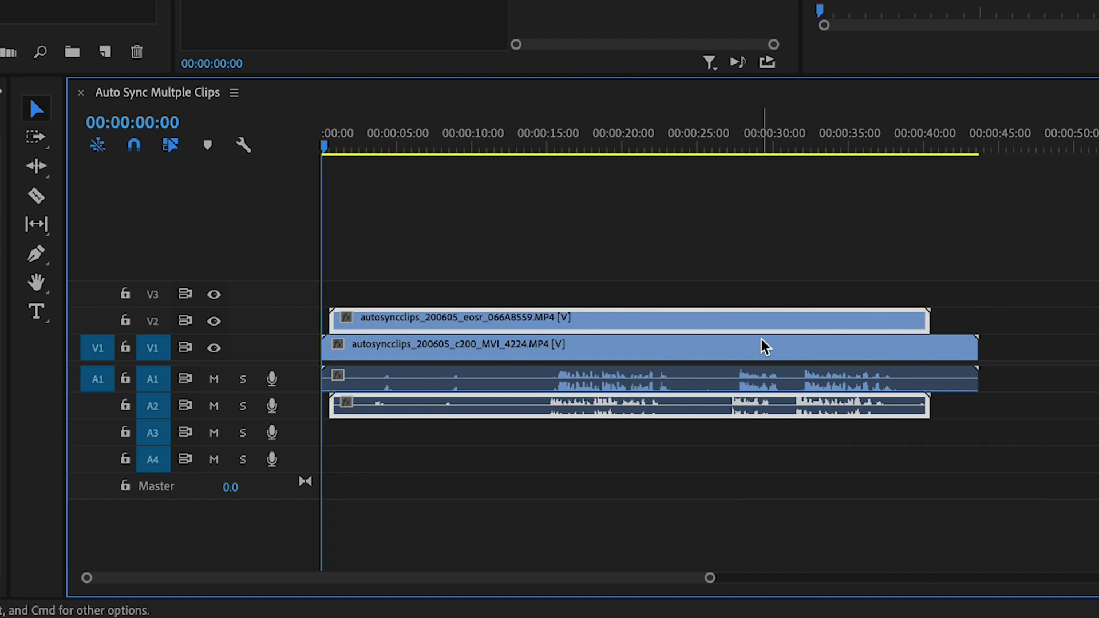
click(746, 294)
drag(775, 263, 717, 511)
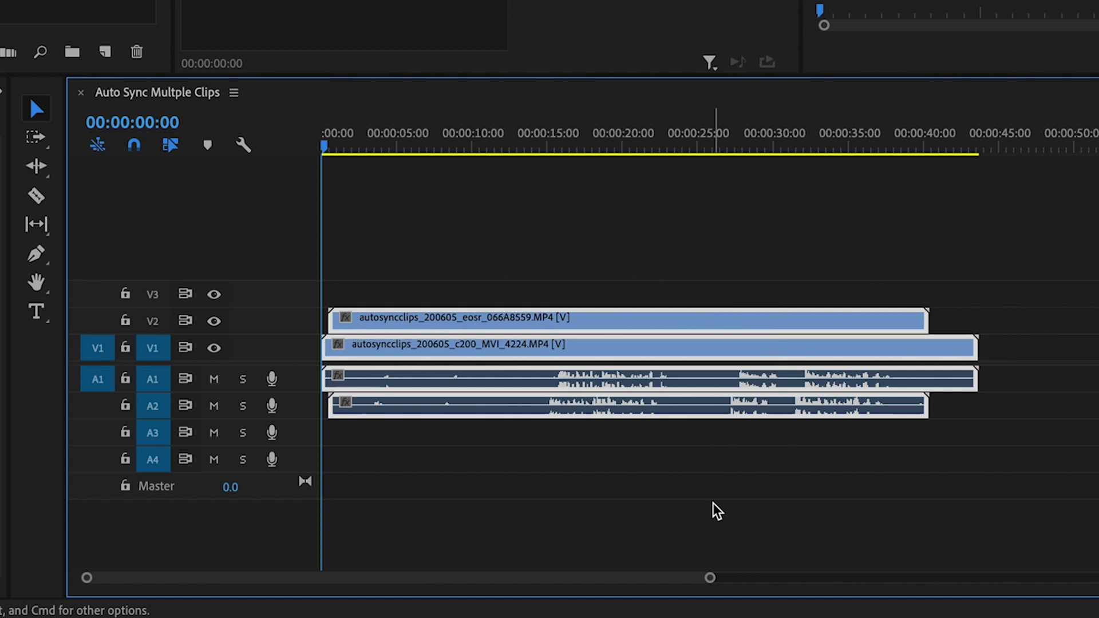
right_click(664, 348)
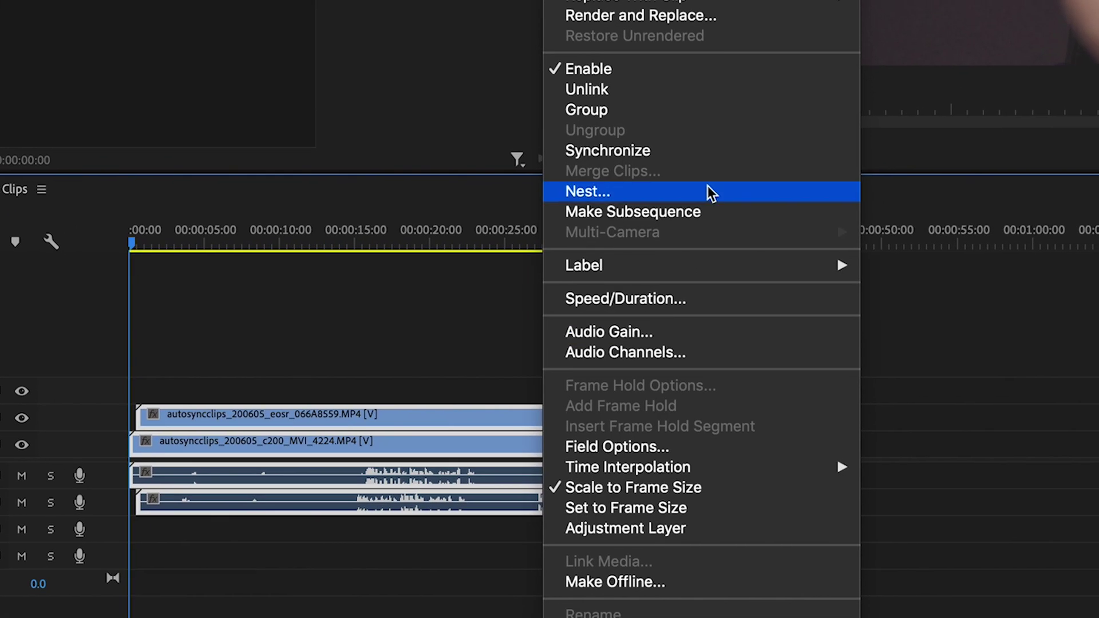
click(681, 158)
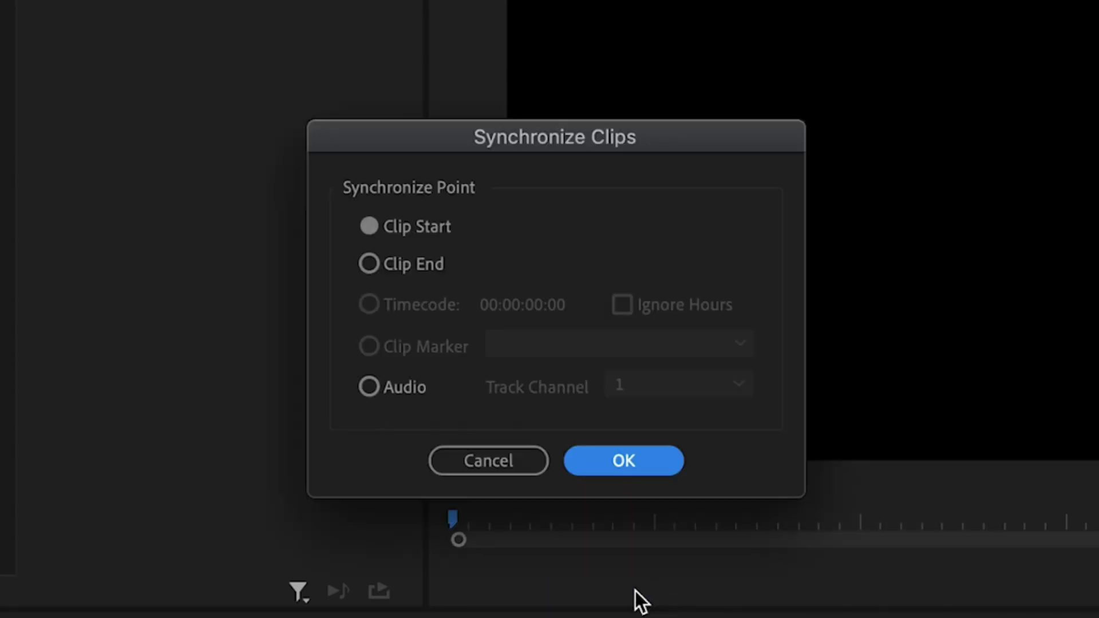
click(370, 388)
click(624, 462)
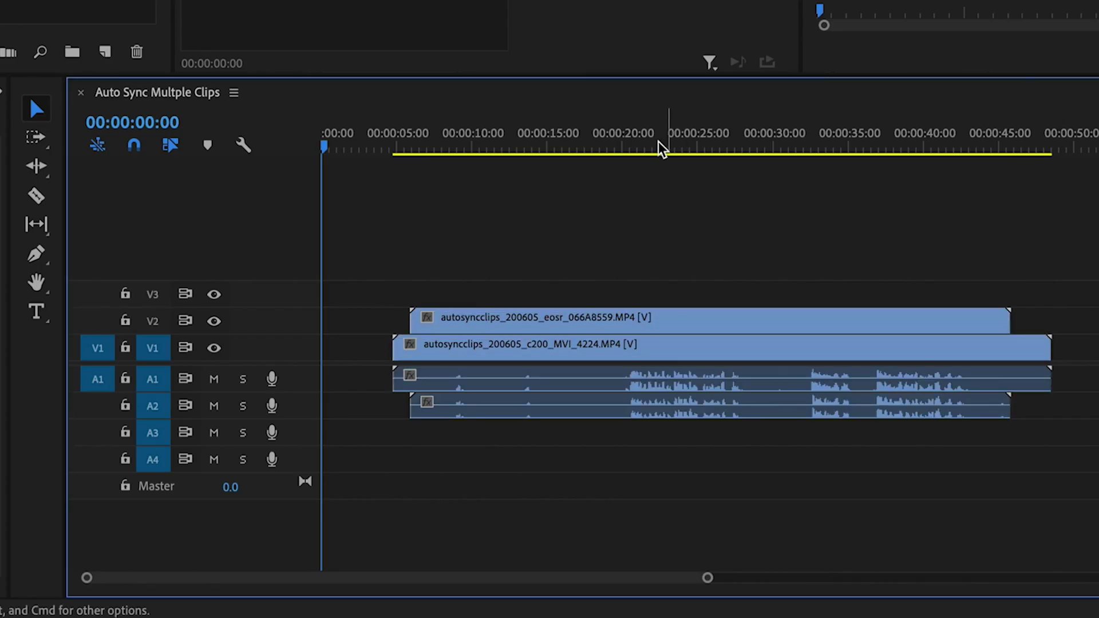
Scrub the playhead around 00:00:20–00:00:21 to check the audio sync.
drag(662, 146, 640, 146)
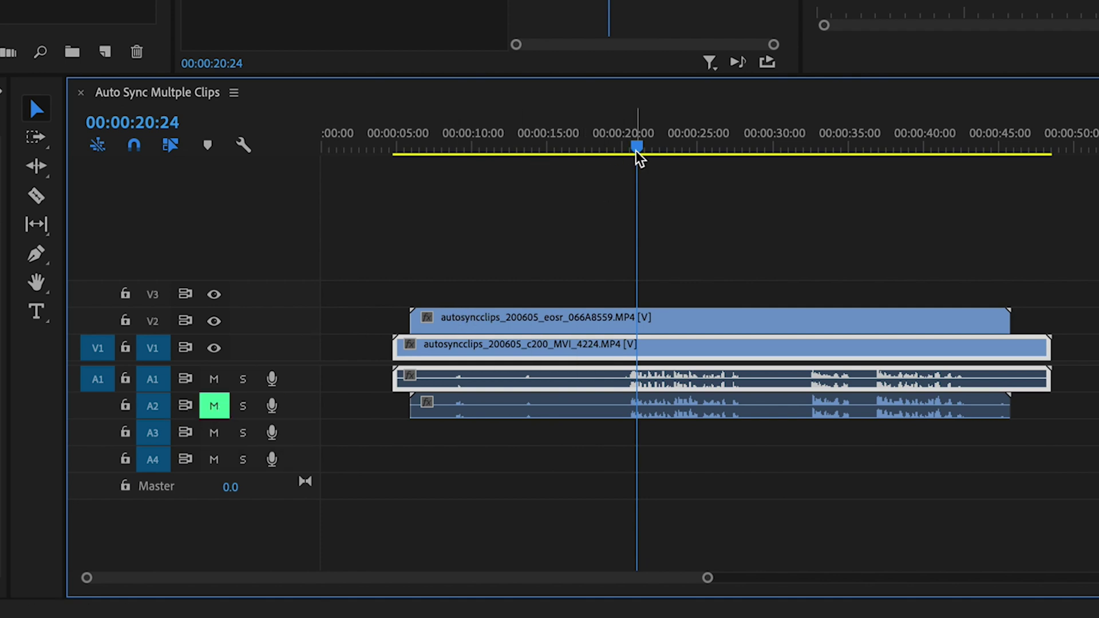
drag(637, 151, 642, 154)
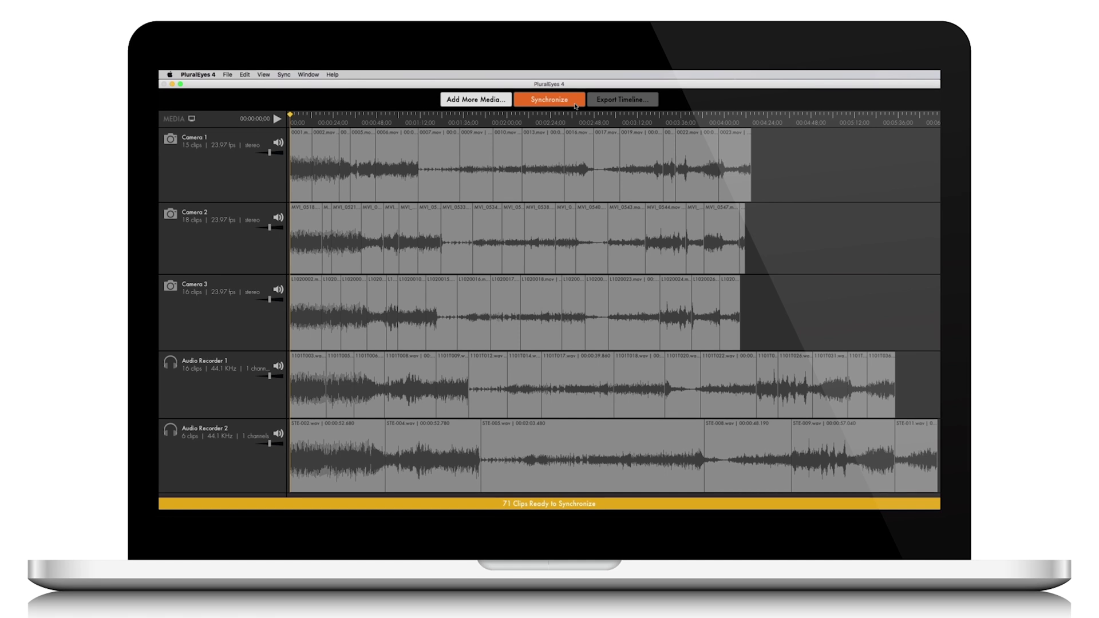
Synchronize all 71 clips in PluralEyes and open the timeline export settings for Premiere Pro.
click(576, 105)
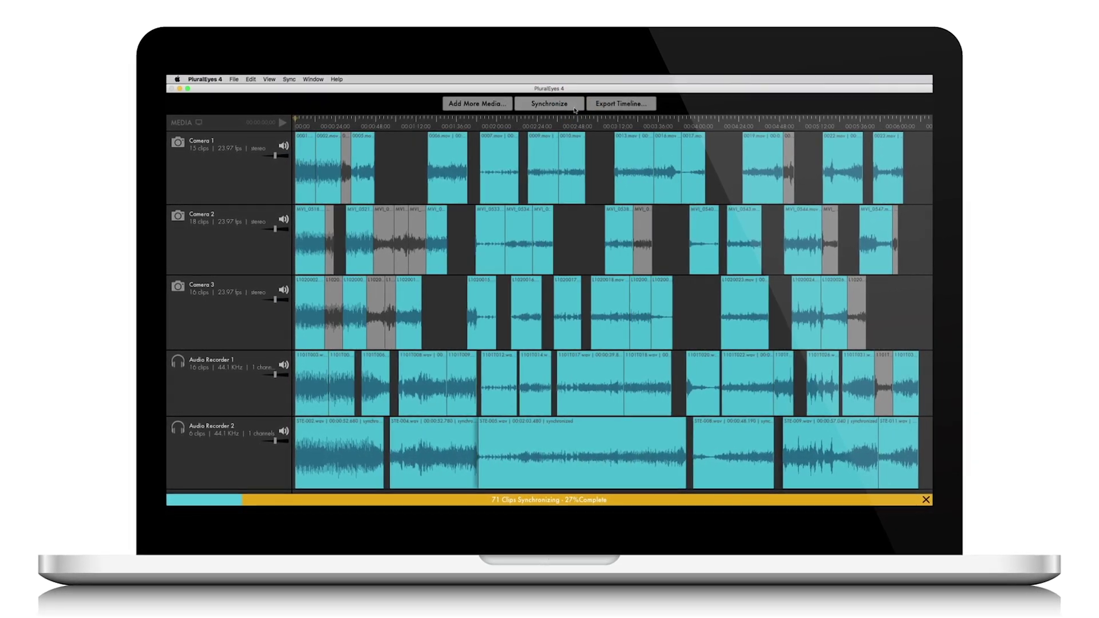
click(619, 103)
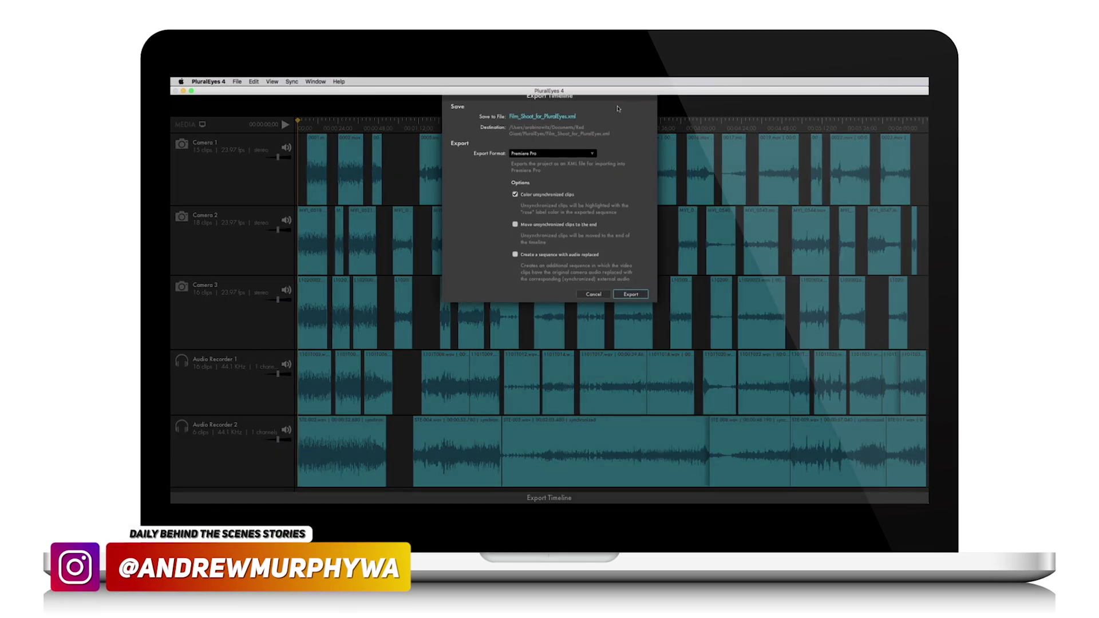